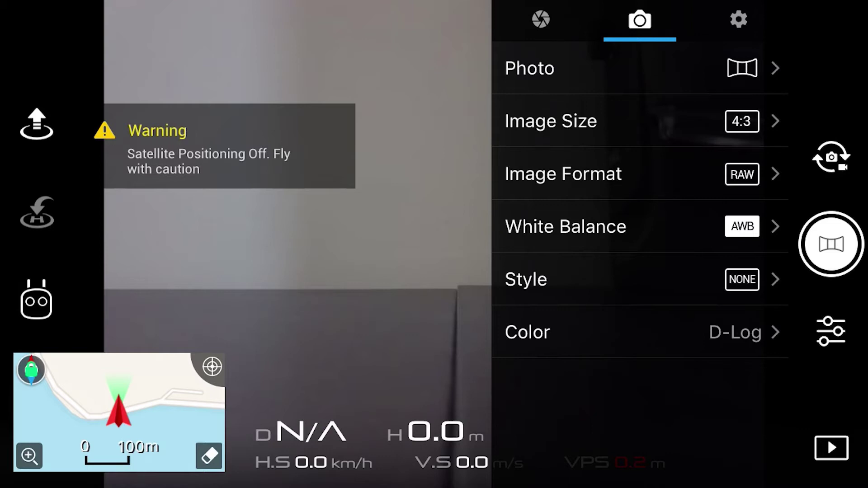
pyautogui.click(563, 173)
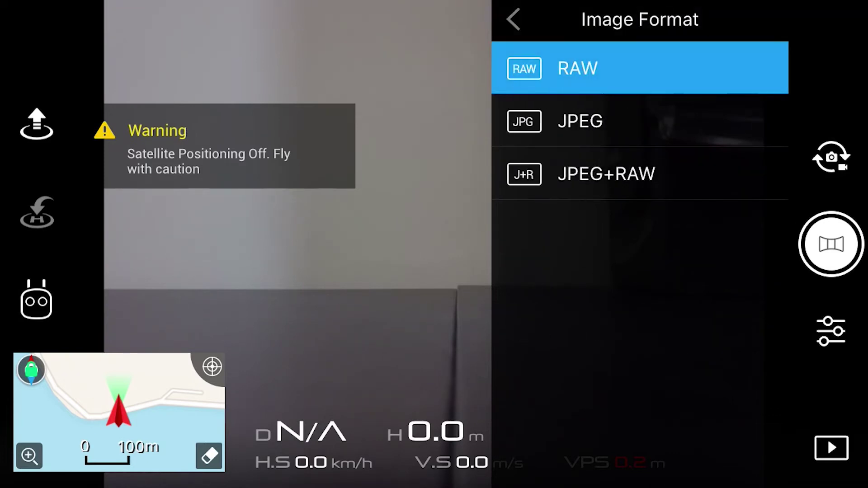
pyautogui.click(513, 19)
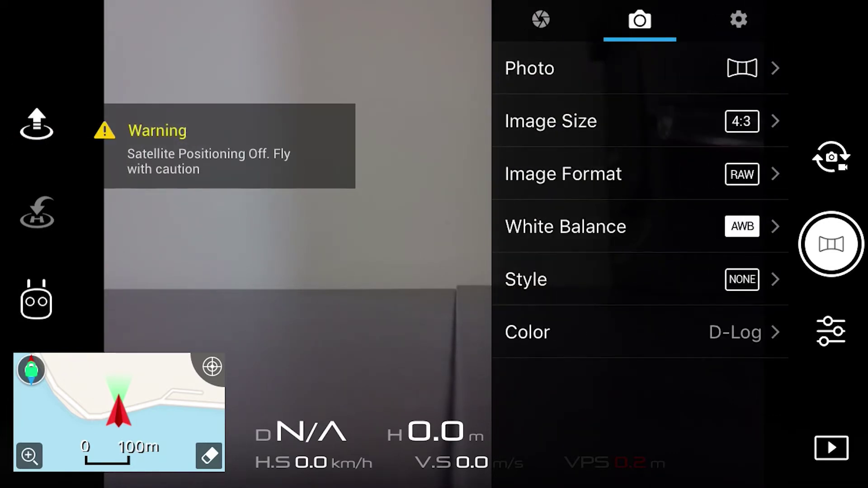
pyautogui.click(525, 278)
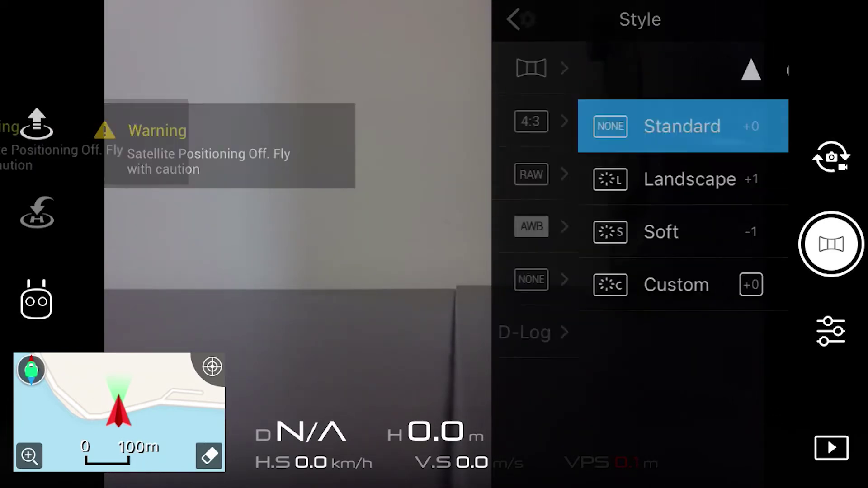
pyautogui.click(513, 19)
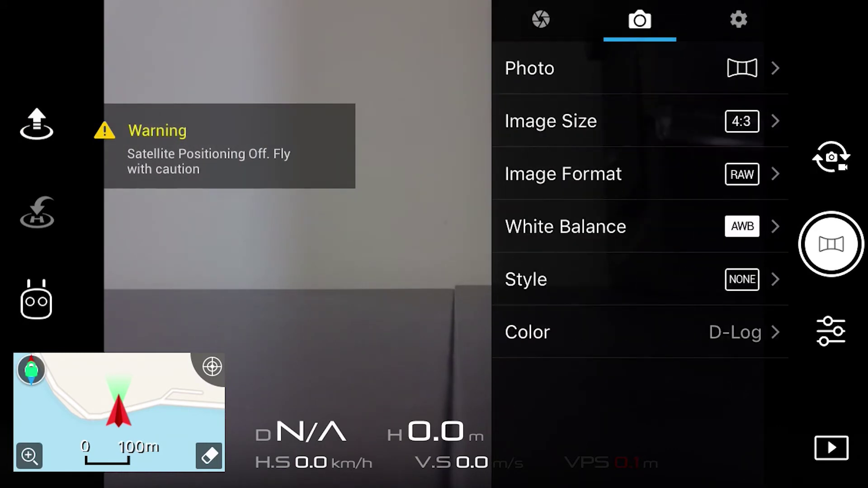
pyautogui.click(528, 333)
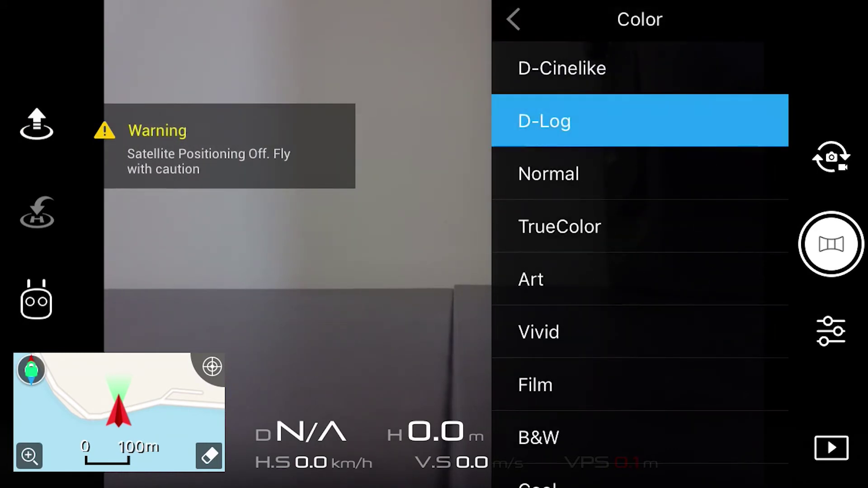
pyautogui.click(513, 19)
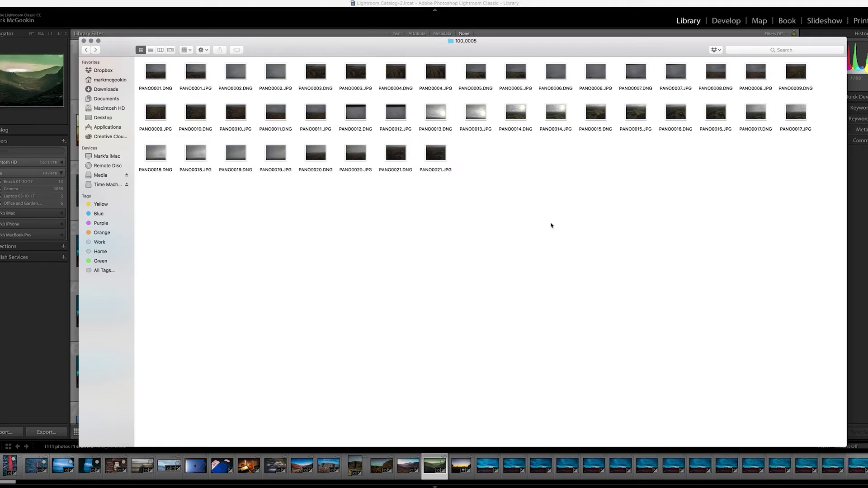
# Compare PANO0001.DNG with its JPG copy in folder 100_0005, then close the Finder window.
pyautogui.click(161, 83)
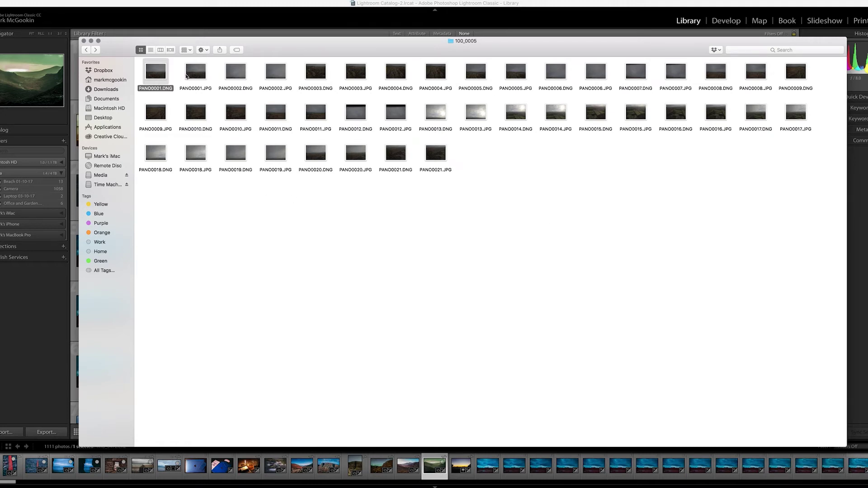
pyautogui.click(186, 76)
pyautogui.click(256, 200)
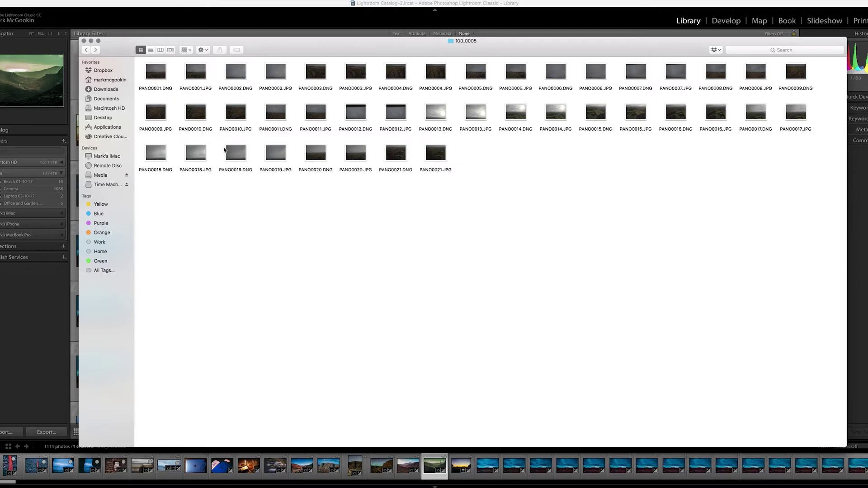
pyautogui.click(195, 87)
pyautogui.click(155, 91)
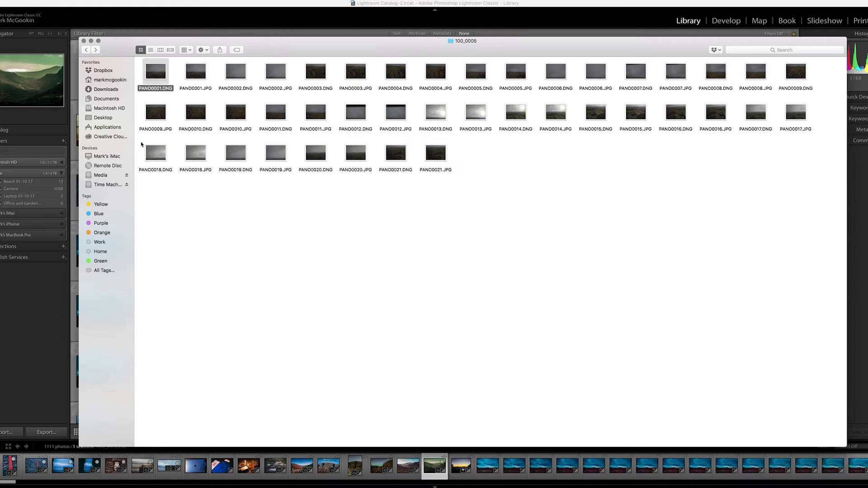
pyautogui.click(191, 97)
pyautogui.click(160, 90)
pyautogui.click(180, 91)
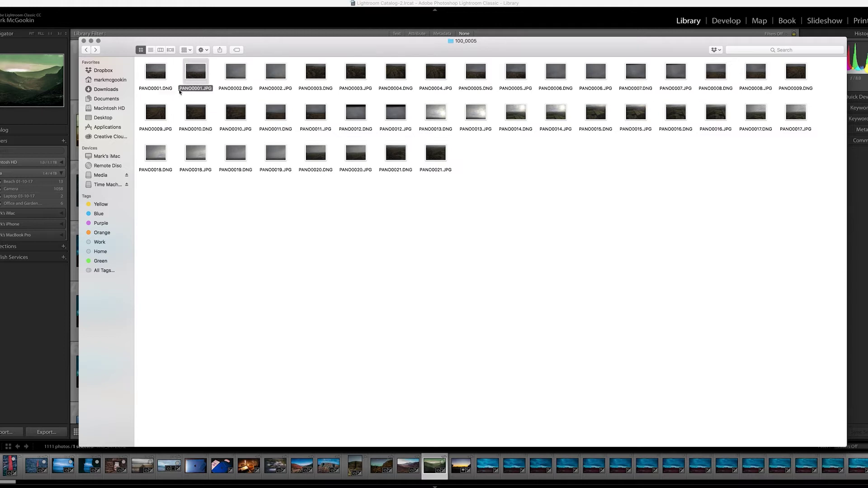
pyautogui.click(228, 229)
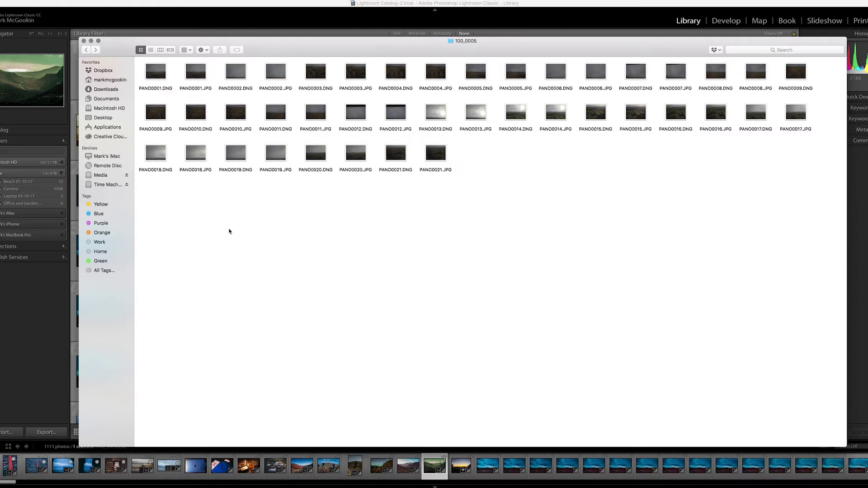
pyautogui.click(83, 41)
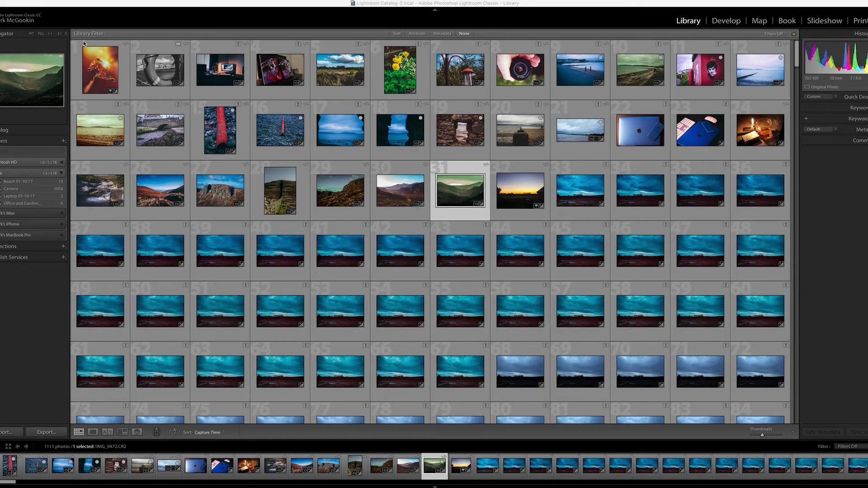
# Add the Panorama > 100_0005 folder to the catalog, importing its 21 frames, and select them all.
pyautogui.click(63, 142)
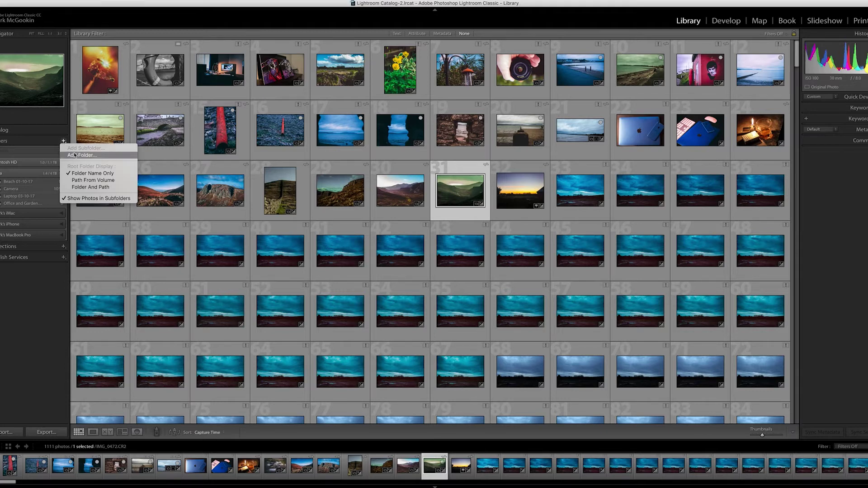
pyautogui.click(75, 155)
pyautogui.click(452, 90)
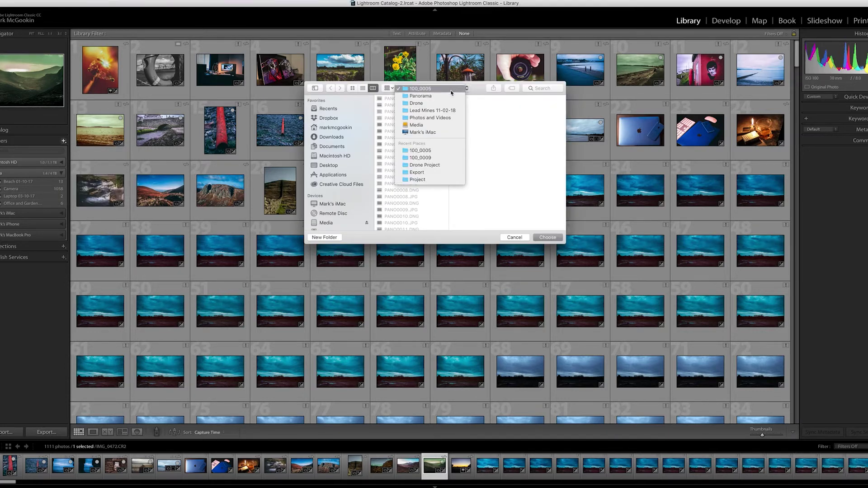
pyautogui.click(452, 96)
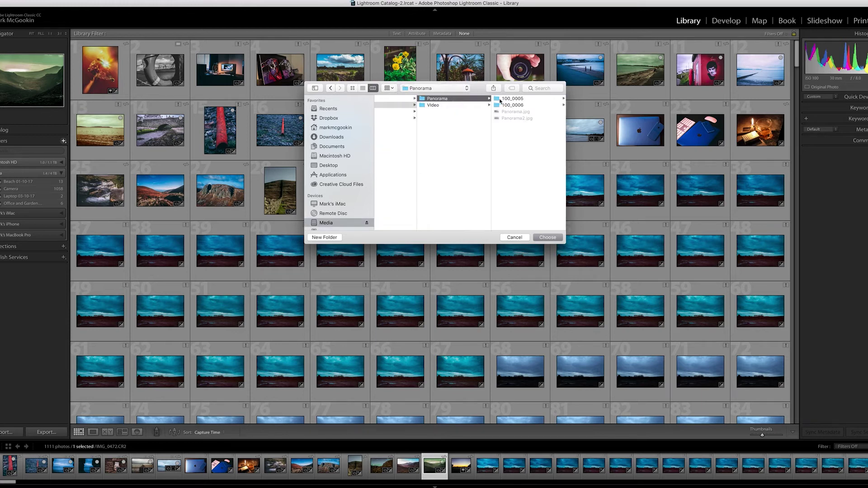
pyautogui.click(500, 100)
pyautogui.click(554, 239)
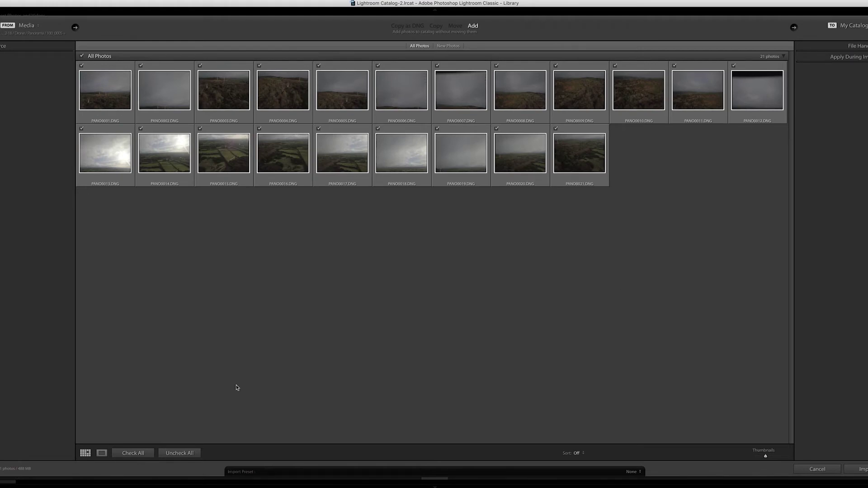
pyautogui.press('Return')
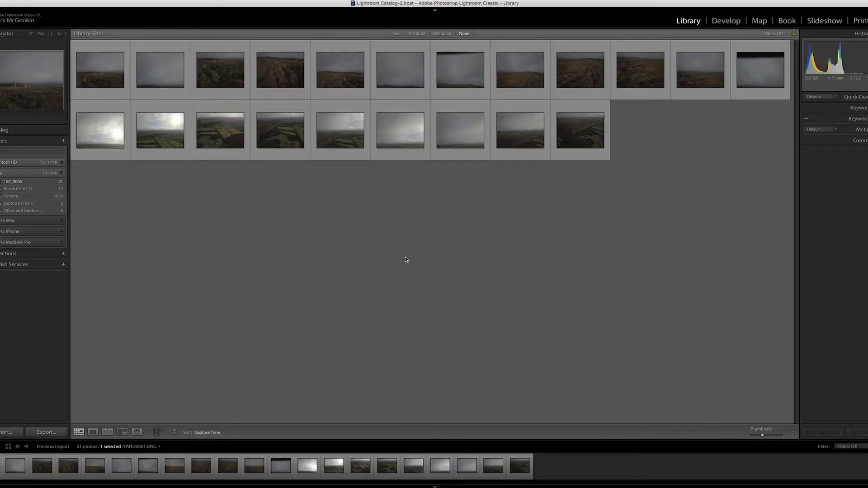
pyautogui.press('super+a')
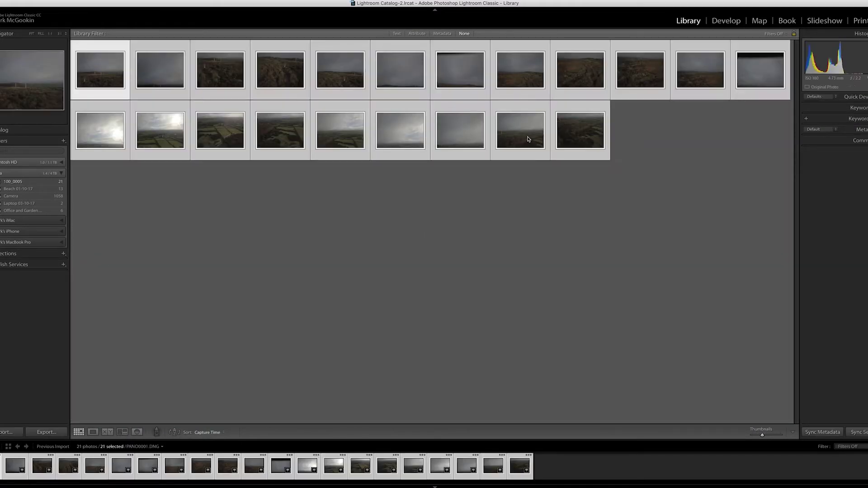
pyautogui.rightClick(528, 134)
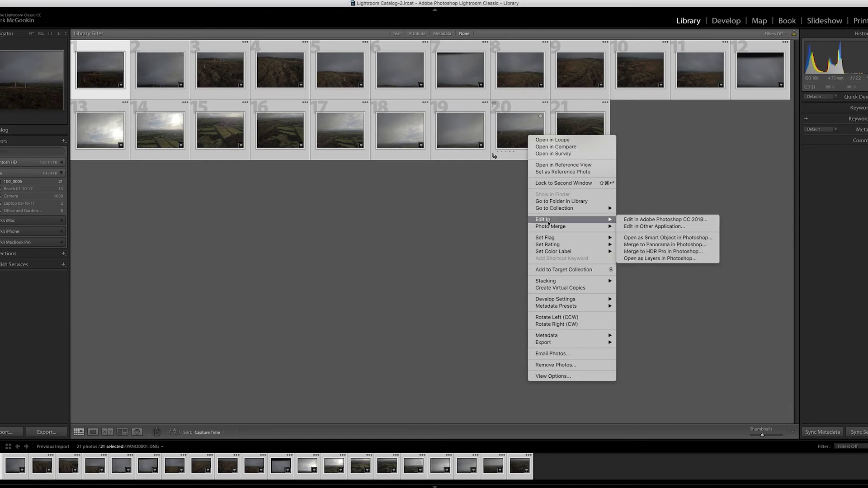
pyautogui.moveTo(550, 226)
pyautogui.click(639, 236)
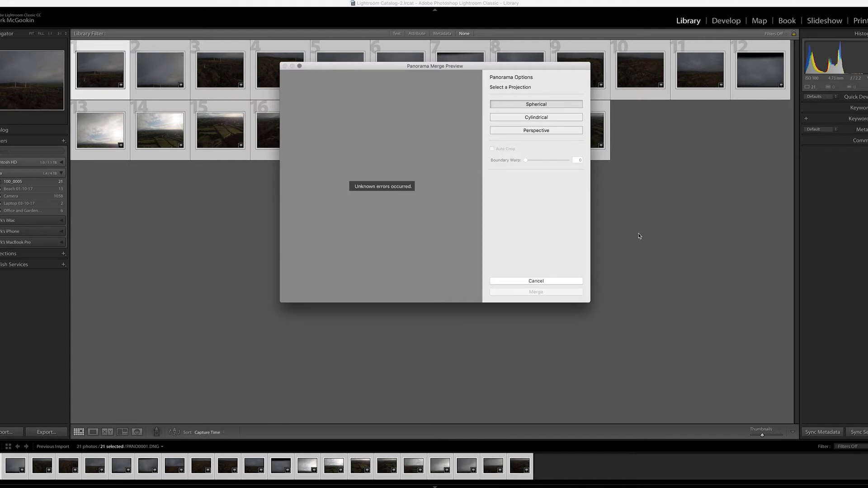
pyautogui.click(519, 281)
pyautogui.click(213, 186)
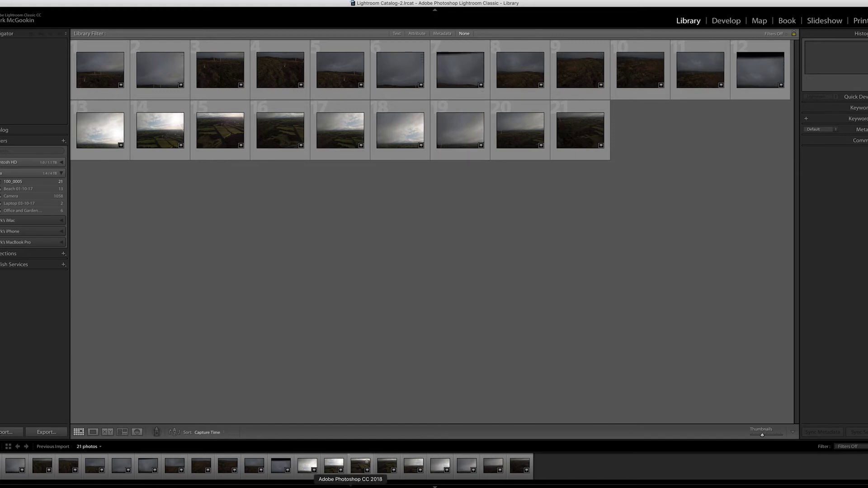
# In Photoshop, open Photomerge and browse to the Downloads > 100_0009 folder.
pyautogui.click(350, 486)
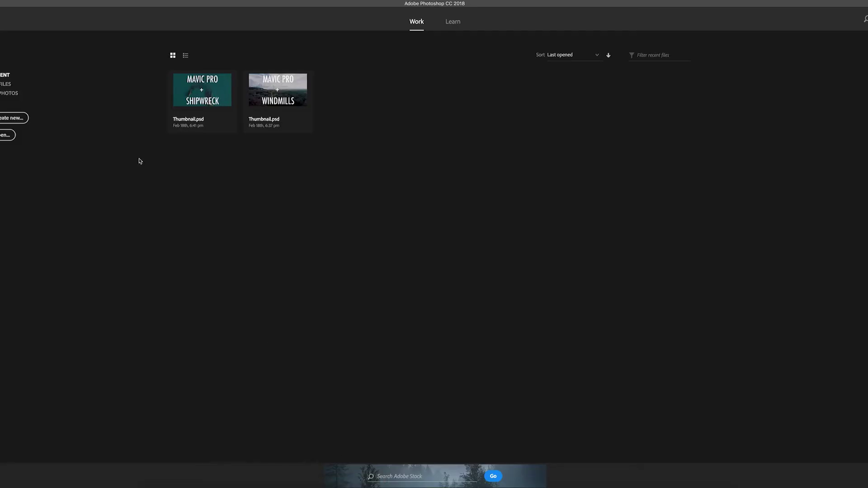
pyautogui.click(39, 0)
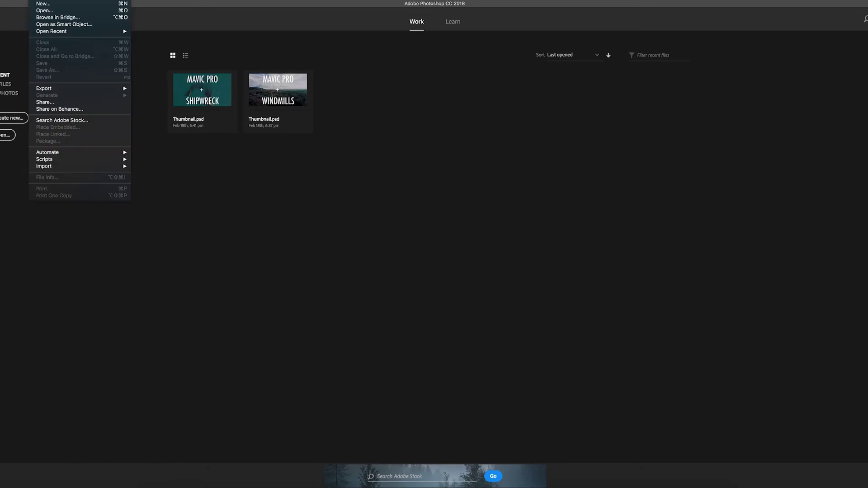
pyautogui.moveTo(94, 154)
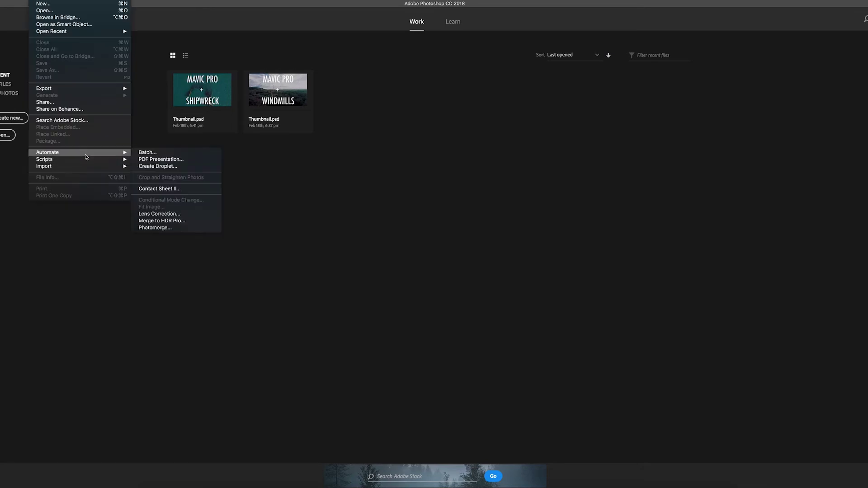
pyautogui.click(179, 227)
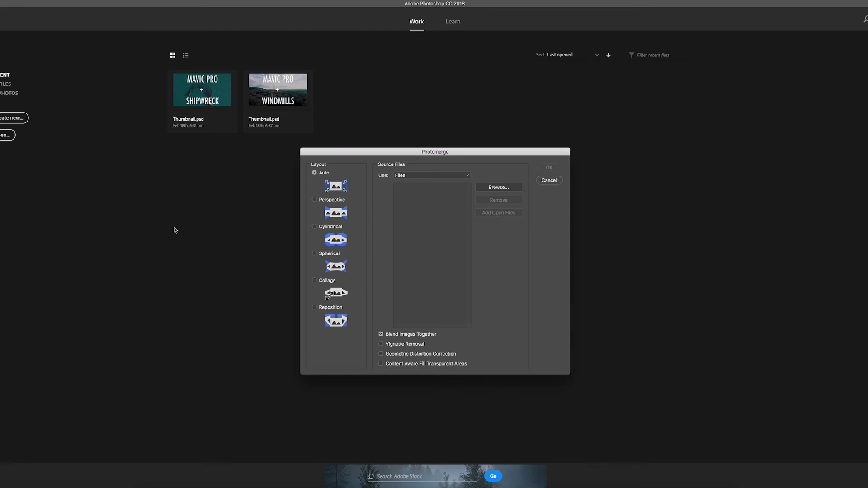
pyautogui.click(505, 187)
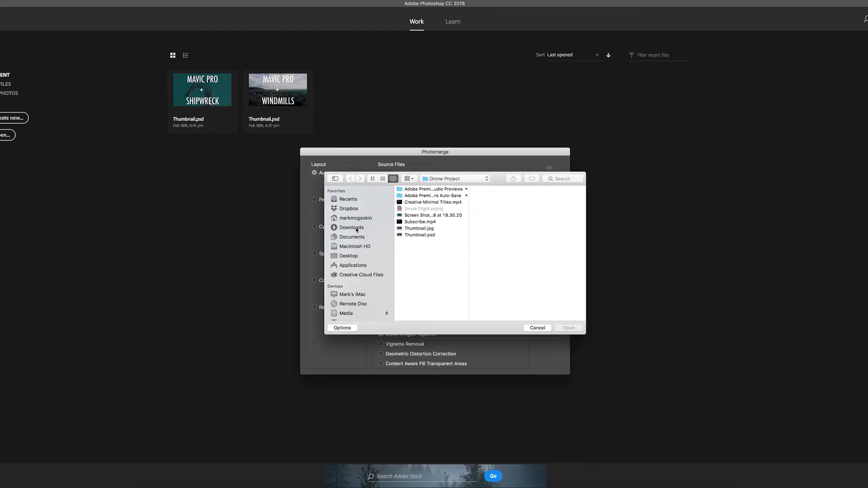
pyautogui.click(356, 229)
pyautogui.click(425, 189)
pyautogui.click(483, 191)
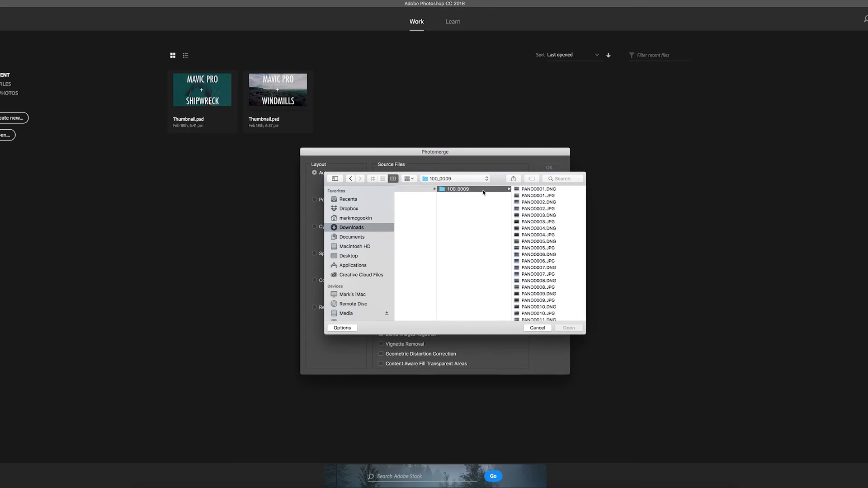
# Select PANO0001.DNG through PANO0021.DNG and load them as Photomerge source files.
pyautogui.rightClick(568, 192)
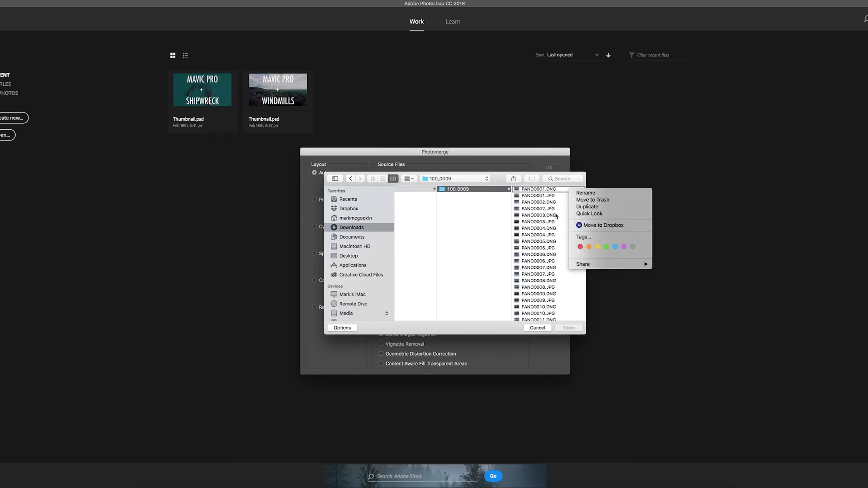
pyautogui.click(564, 211)
pyautogui.keyDown('super'); pyautogui.click(477, 202); pyautogui.keyUp('super')
pyautogui.keyDown('super'); pyautogui.click(477, 216); pyautogui.keyUp('super')
pyautogui.keyDown('super'); pyautogui.click(478, 228); pyautogui.keyUp('super')
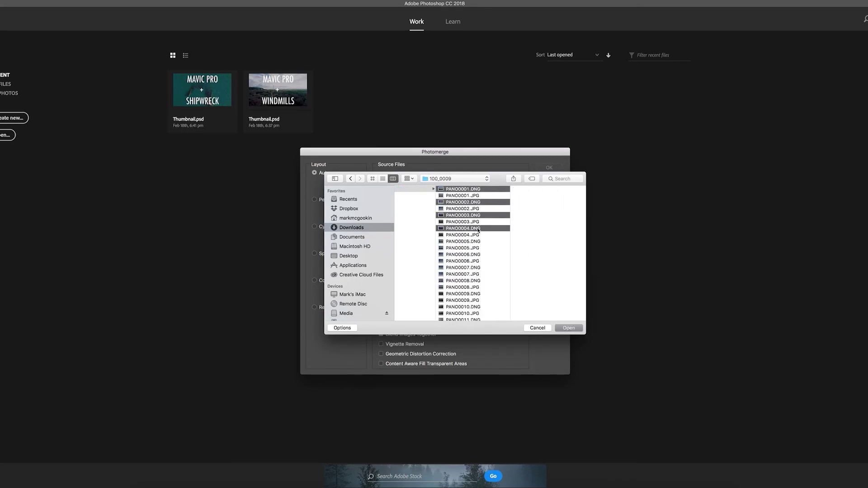
pyautogui.keyDown('super'); pyautogui.click(474, 241); pyautogui.keyUp('super')
pyautogui.keyDown('super'); pyautogui.click(474, 255); pyautogui.keyUp('super')
pyautogui.keyDown('super'); pyautogui.click(474, 268); pyautogui.keyUp('super')
pyautogui.scroll(-1, 474, 271)
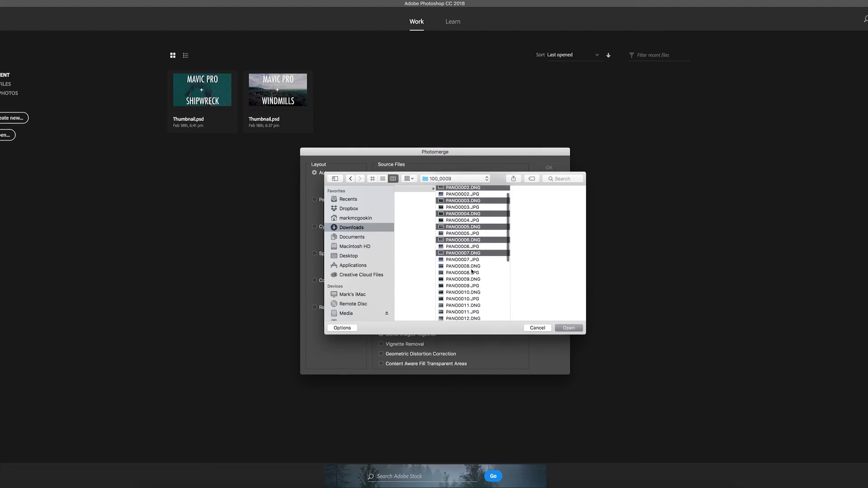
pyautogui.keyDown('super'); pyautogui.click(474, 266); pyautogui.keyUp('super')
pyautogui.keyDown('super'); pyautogui.click(474, 279); pyautogui.keyUp('super')
pyautogui.keyDown('super'); pyautogui.click(474, 292); pyautogui.keyUp('super')
pyautogui.keyDown('super'); pyautogui.click(474, 305); pyautogui.keyUp('super')
pyautogui.scroll(-6, 475, 271)
pyautogui.keyDown('super'); pyautogui.click(474, 243); pyautogui.keyUp('super')
pyautogui.keyDown('super'); pyautogui.click(474, 256); pyautogui.keyUp('super')
pyautogui.keyDown('super'); pyautogui.click(474, 269); pyautogui.keyUp('super')
pyautogui.keyDown('super'); pyautogui.click(474, 295); pyautogui.keyUp('super')
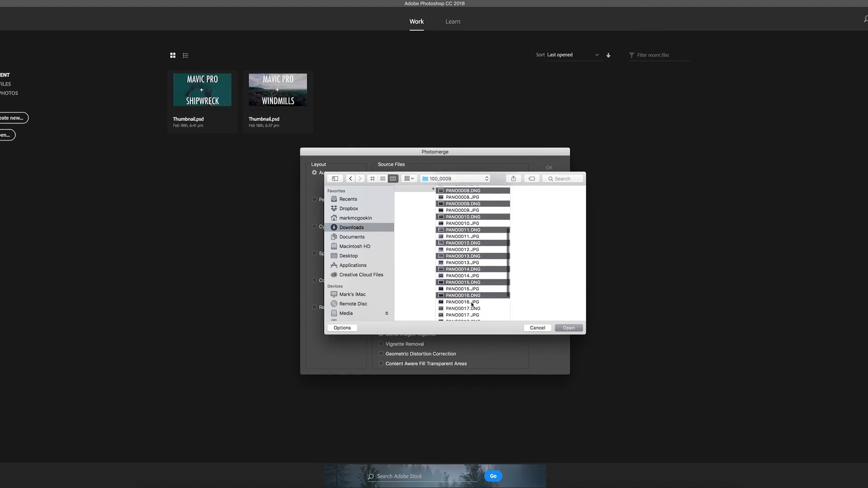
pyautogui.keyDown('super'); pyautogui.click(474, 308); pyautogui.keyUp('super')
pyautogui.scroll(-4, 470, 298)
pyautogui.keyDown('super'); pyautogui.click(474, 272); pyautogui.keyUp('super')
pyautogui.keyDown('super'); pyautogui.click(474, 284); pyautogui.keyUp('super')
pyautogui.keyDown('super'); pyautogui.click(474, 298); pyautogui.keyUp('super')
pyautogui.keyDown('super'); pyautogui.click(474, 310); pyautogui.keyUp('super')
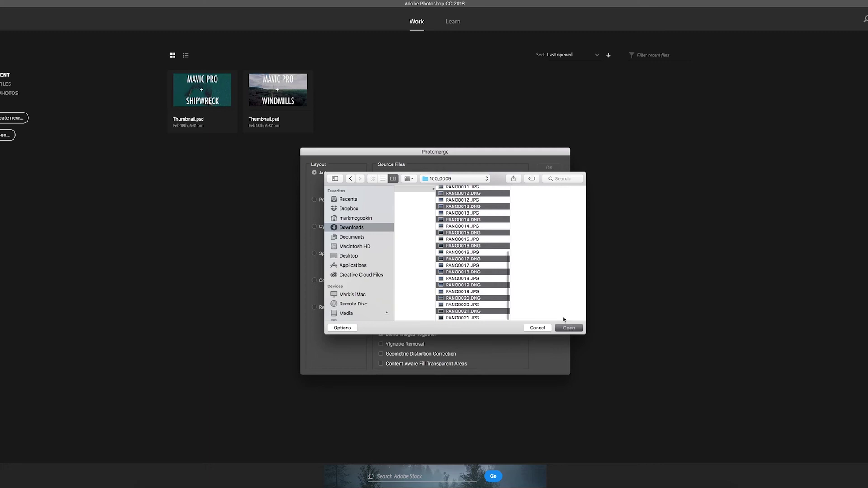
pyautogui.click(567, 328)
# Stitch the panorama and save it as Untitled_Panorama1.psd in Downloads > Drone, then switch to Lightroom CC.
pyautogui.click(549, 168)
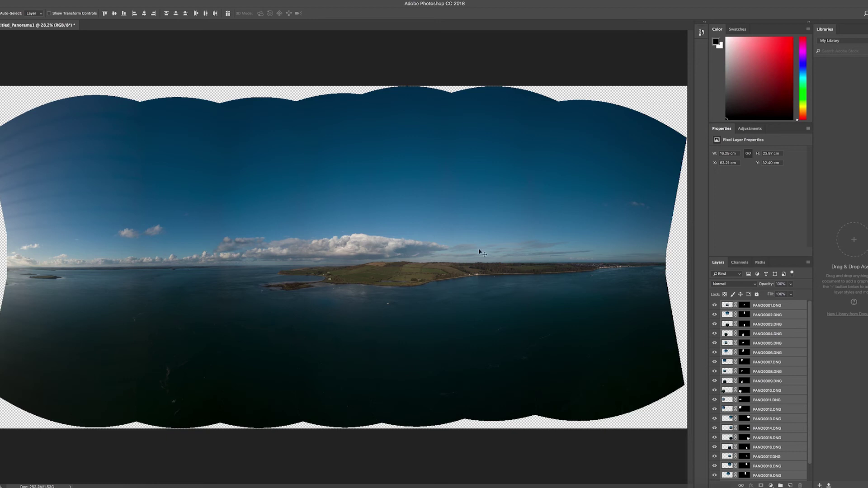
pyautogui.press('super+s')
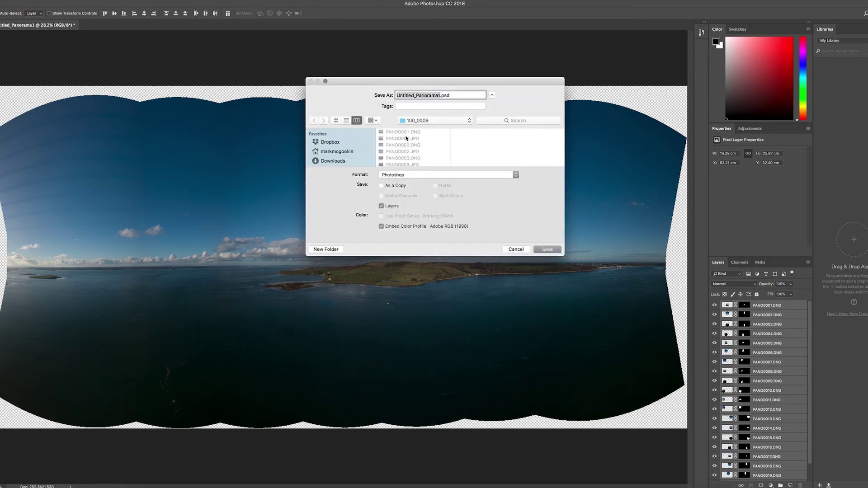
pyautogui.scroll(-1, 334, 149)
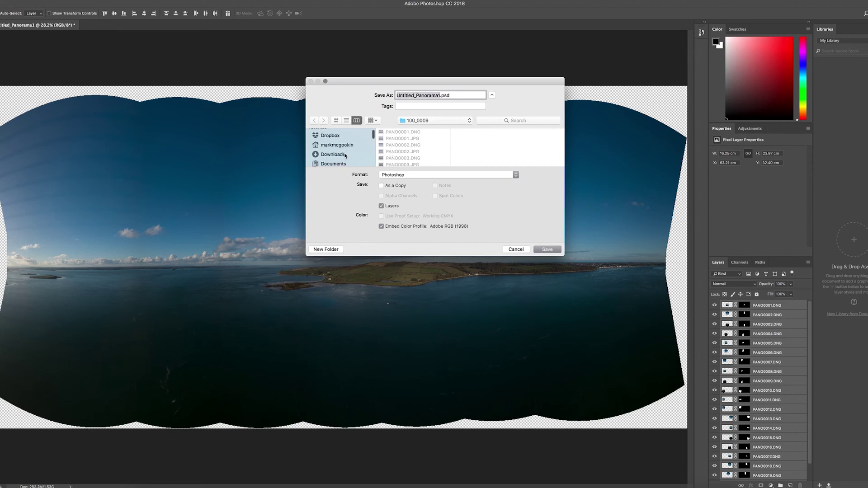
pyautogui.click(333, 154)
pyautogui.click(549, 251)
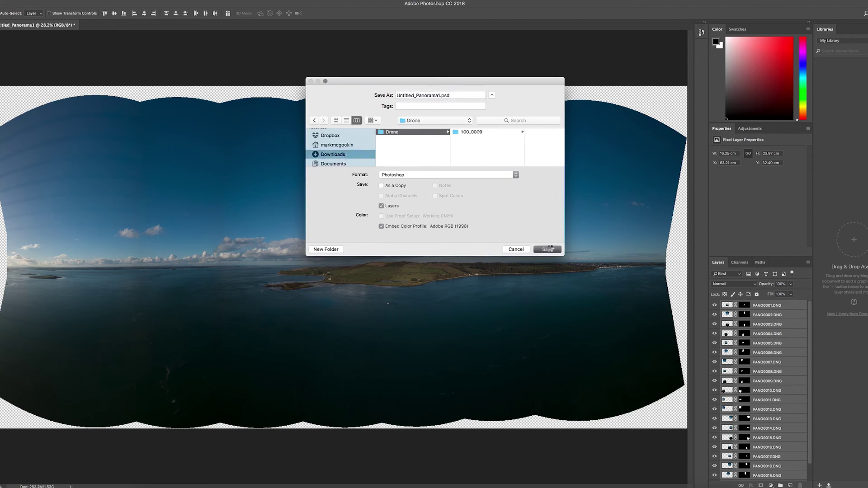
pyautogui.click(341, 485)
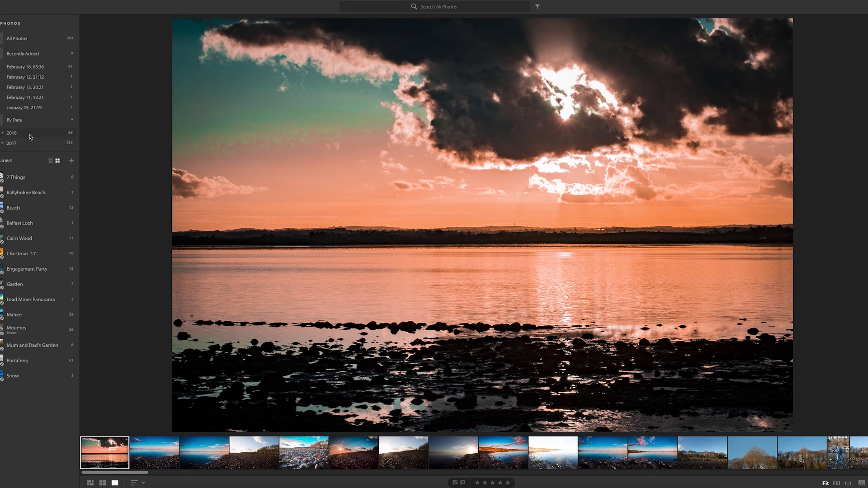
# From All Photos, add Untitled_Panorama1.psd to the Lightroom CC library.
pyautogui.click(32, 44)
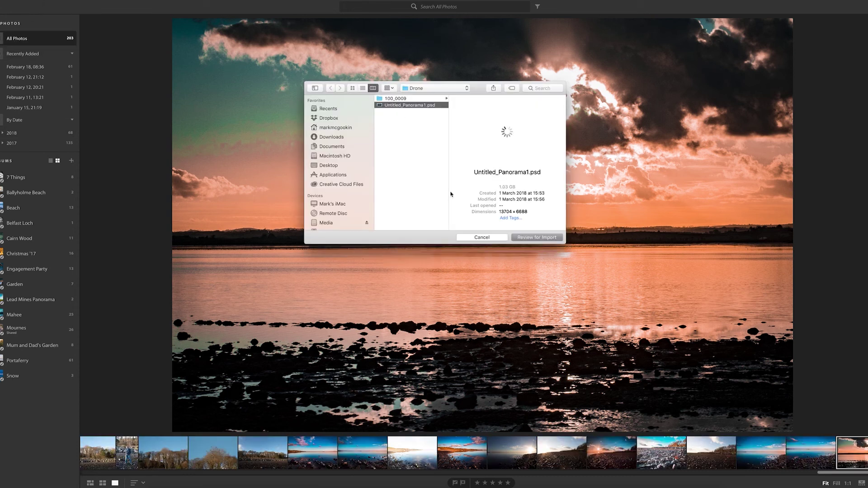
pyautogui.click(534, 236)
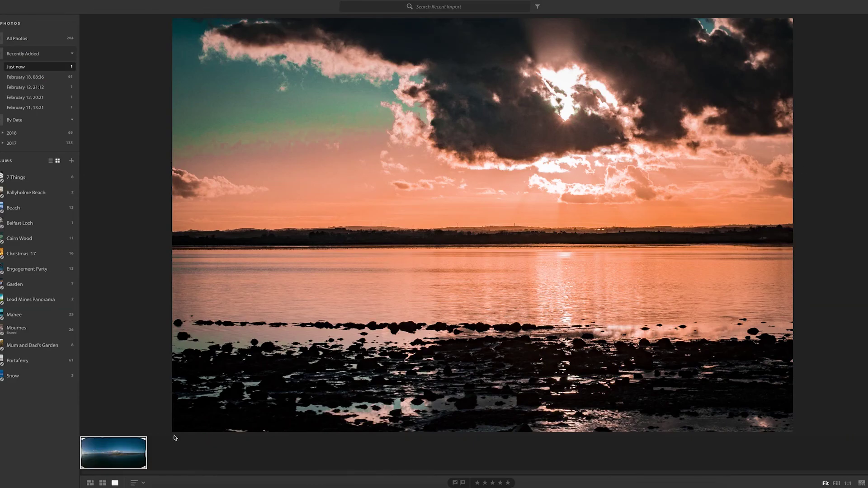
# Crop the panorama, apply the HDR PORTRAIT preset, reset Whites, and tighten the crop.
pyautogui.press('c')
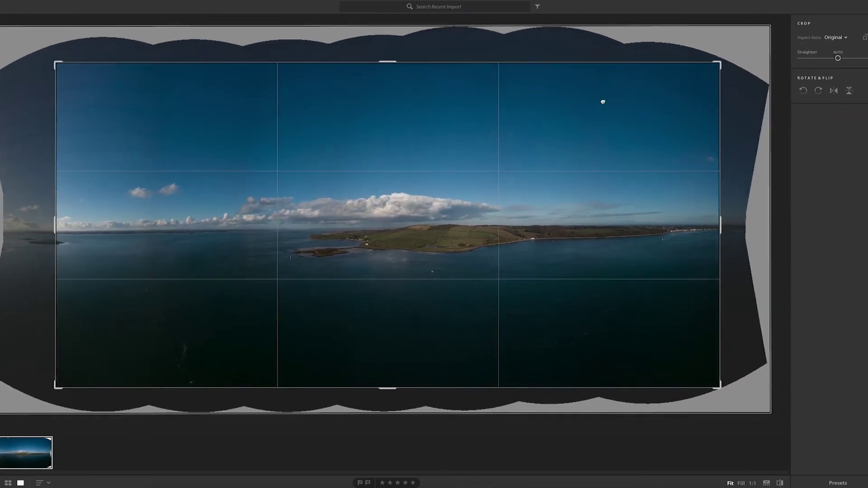
pyautogui.press('e')
pyautogui.click(736, 179)
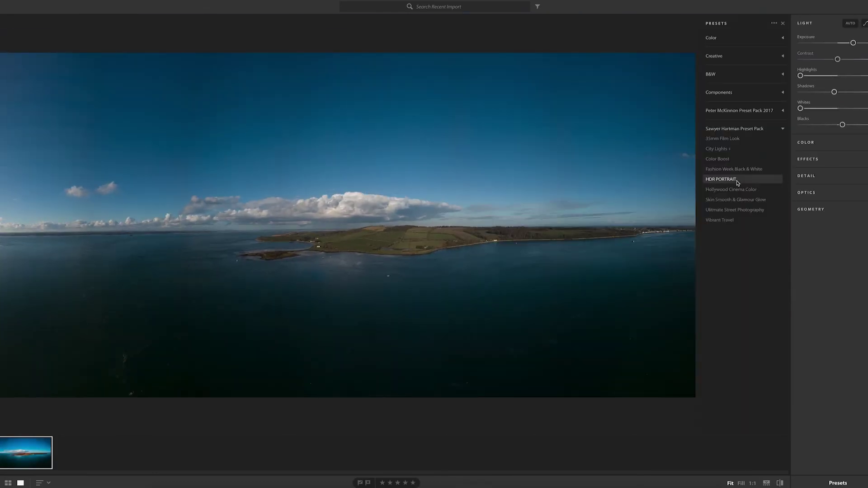
pyautogui.click(738, 179)
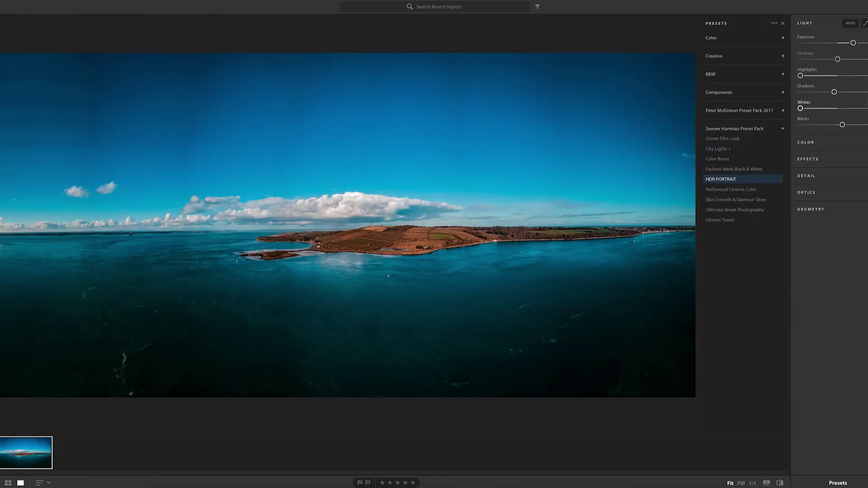
pyautogui.click(806, 141)
pyautogui.click(807, 240)
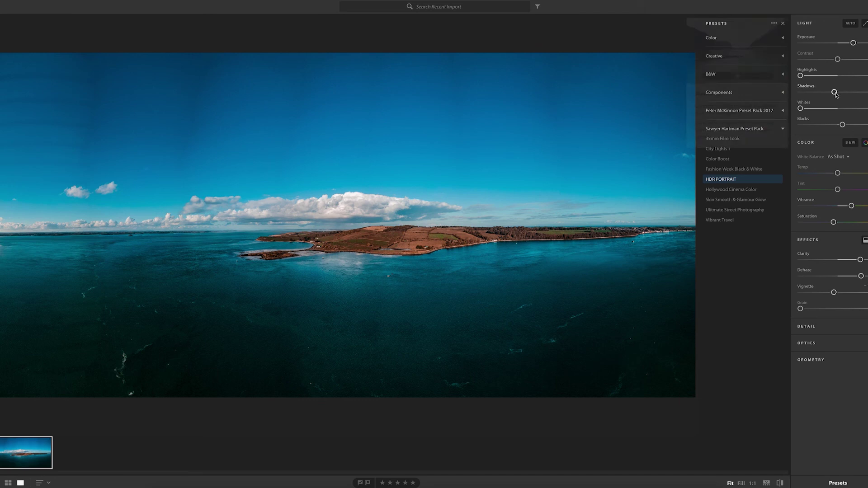
pyautogui.doubleClick(800, 109)
pyautogui.press('c')
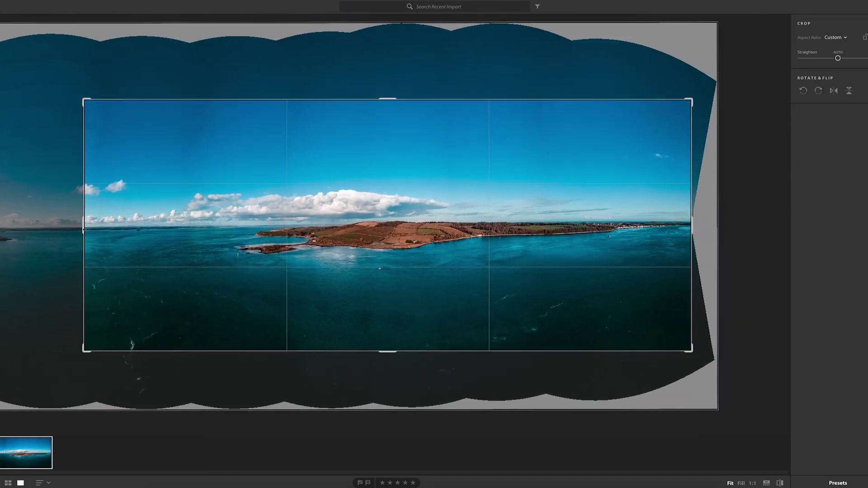
pyautogui.press('c')
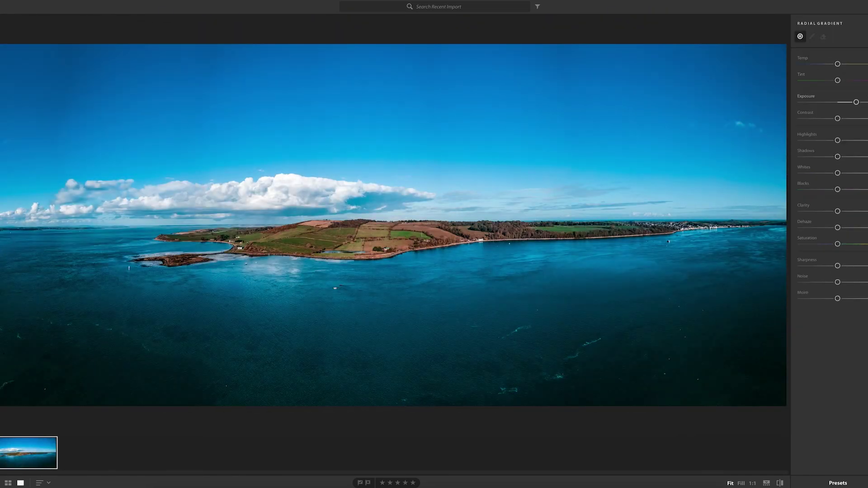
# Add an inverted radial gradient with boosted saturation and maximum feather.
pyautogui.press('r')
pyautogui.rightClick(821, 119)
pyautogui.press('Escape')
pyautogui.moveTo(837, 132); pyautogui.dragTo(864, 132)
pyautogui.doubleClick(863, 132)
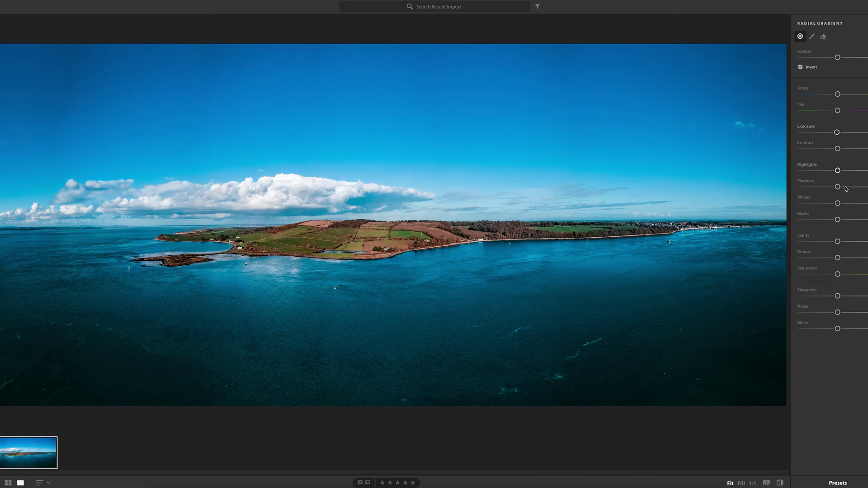
pyautogui.moveTo(837, 274); pyautogui.dragTo(866, 274)
pyautogui.click(800, 67)
pyautogui.moveTo(838, 58); pyautogui.dragTo(863, 58)
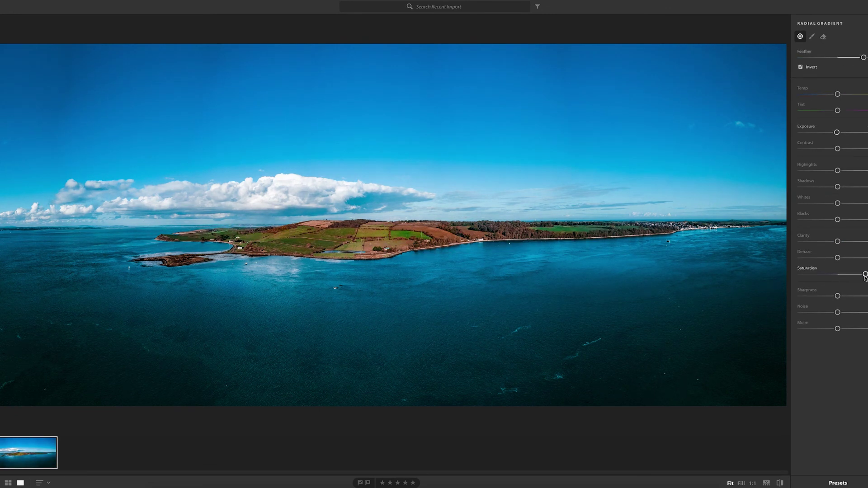
pyautogui.press('Return')
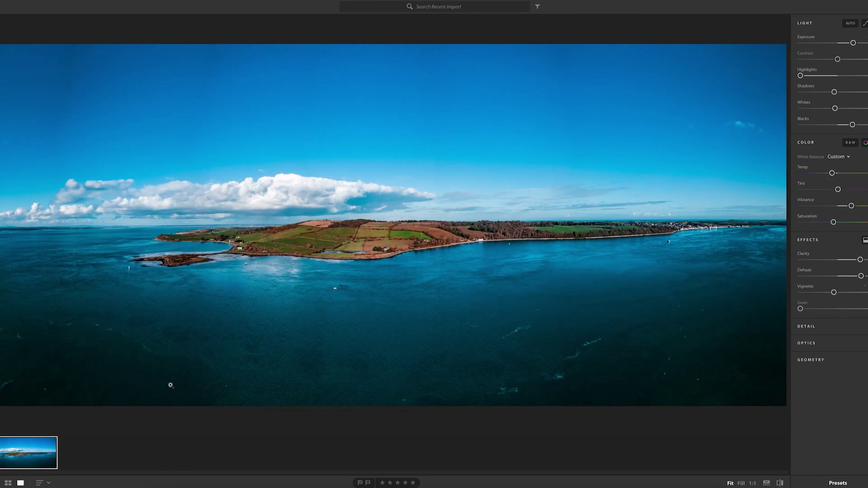